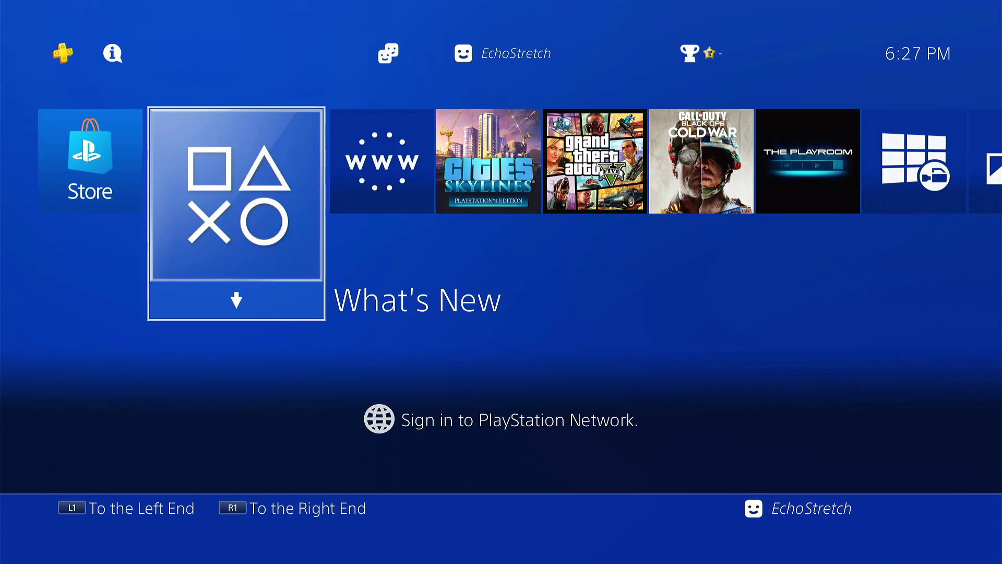
- Open the console's Settings from the home screen
{"action": "key", "text": "Up"}
{"action": "key", "text": "Right"}
{"action": "key", "text": "Right"}
{"action": "key", "text": "Right"}
{"action": "key", "text": "Right"}
{"action": "key", "text": "Right"}
{"action": "key", "text": "Right"}
{"action": "key", "text": "Right"}
{"action": "key", "text": "Return"}
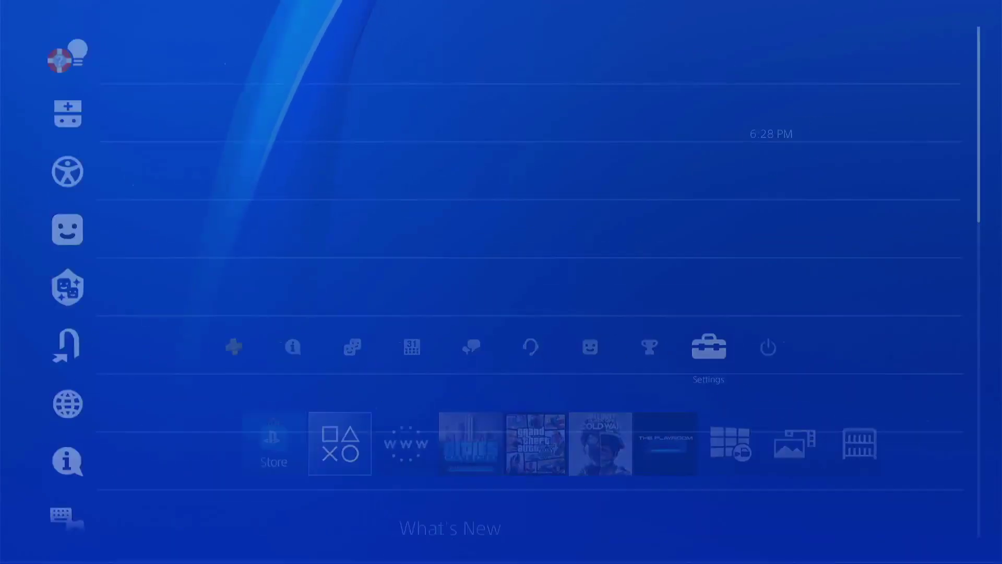
- Enable Connect to the Internet in the Network settings
{"action": "key", "text": "Up"}
{"action": "key", "text": "Up"}
{"action": "key", "text": "Up"}
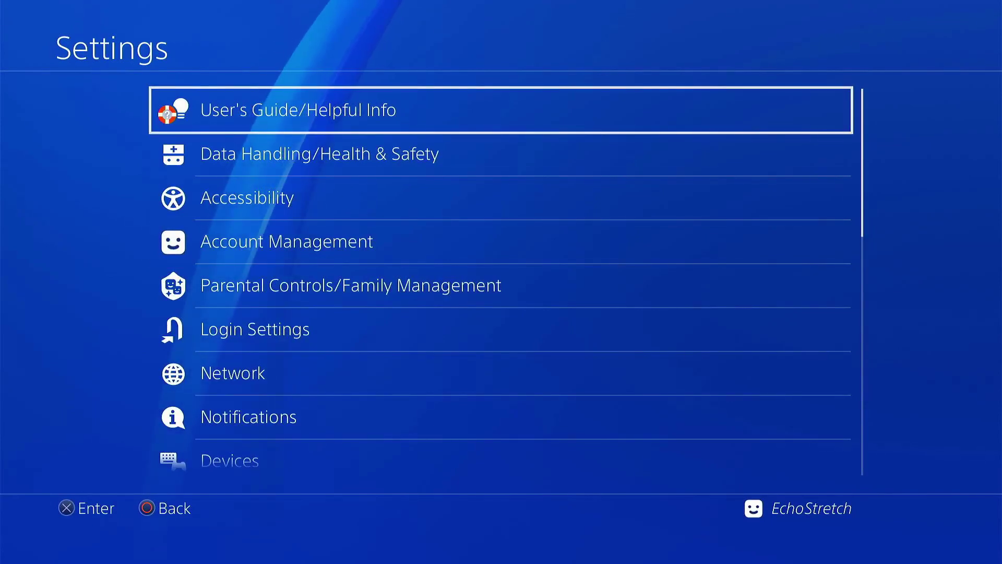
{"action": "key", "text": "Down"}
{"action": "key", "text": "Down"}
{"action": "key", "text": "Down"}
{"action": "key", "text": "Down"}
{"action": "key", "text": "Down"}
{"action": "key", "text": "Down"}
{"action": "key", "text": "Down"}
{"action": "key", "text": "Down"}
{"action": "key", "text": "Down"}
{"action": "key", "text": "Down"}
{"action": "key", "text": "Down"}
{"action": "key", "text": "Down"}
{"action": "key", "text": "Down"}
{"action": "key", "text": "Down"}
{"action": "key", "text": "Down"}
{"action": "key", "text": "Down"}
{"action": "key", "text": "Down"}
{"action": "key", "text": "Down"}
{"action": "key", "text": "Down"}
{"action": "key", "text": "Down"}
{"action": "key", "text": "Down"}
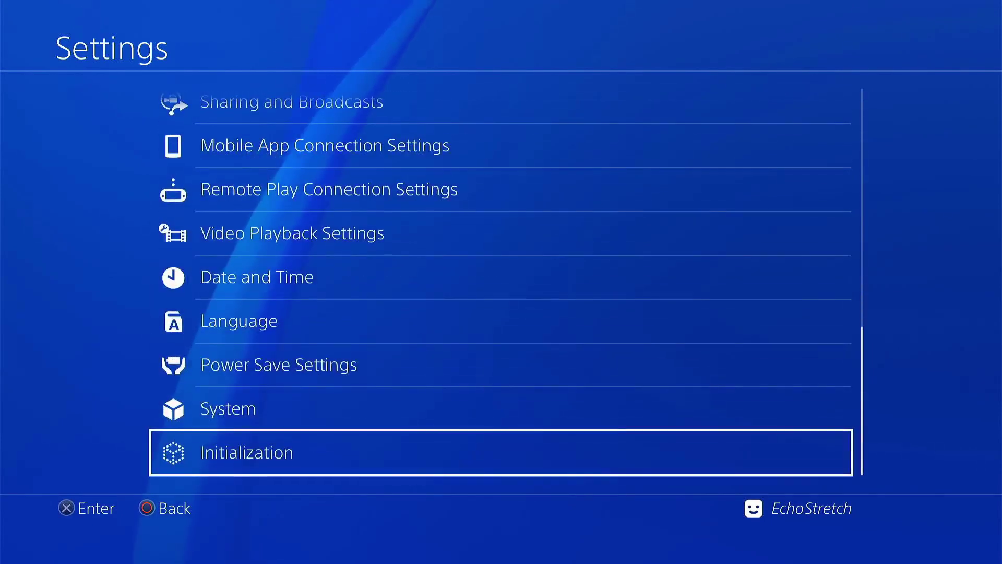
{"action": "key", "text": "Up"}
{"action": "key", "text": "Up"}
{"action": "key", "text": "Up"}
{"action": "key", "text": "Up"}
{"action": "key", "text": "Up"}
{"action": "key", "text": "Up"}
{"action": "key", "text": "Up"}
{"action": "key", "text": "Up"}
{"action": "key", "text": "Up"}
{"action": "key", "text": "Up"}
{"action": "key", "text": "Up"}
{"action": "key", "text": "Up"}
{"action": "key", "text": "Up"}
{"action": "key", "text": "Up"}
{"action": "key", "text": "Up"}
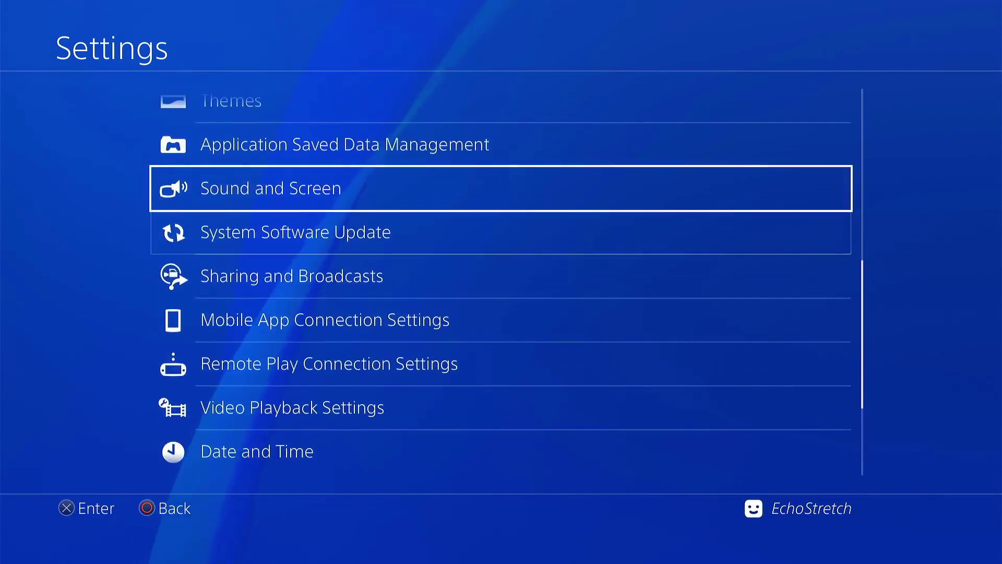
{"action": "key", "text": "Up"}
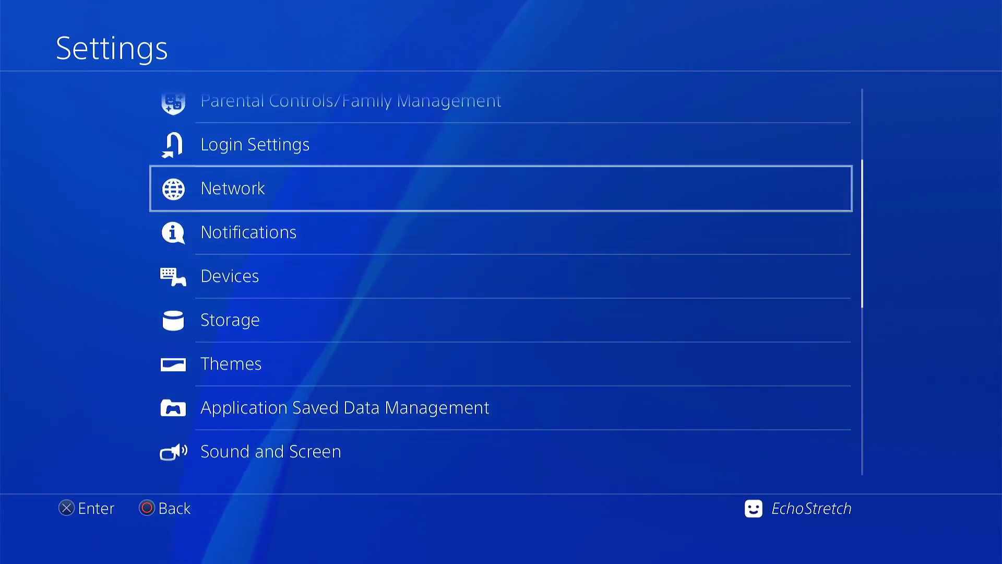
{"action": "key", "text": "Return"}
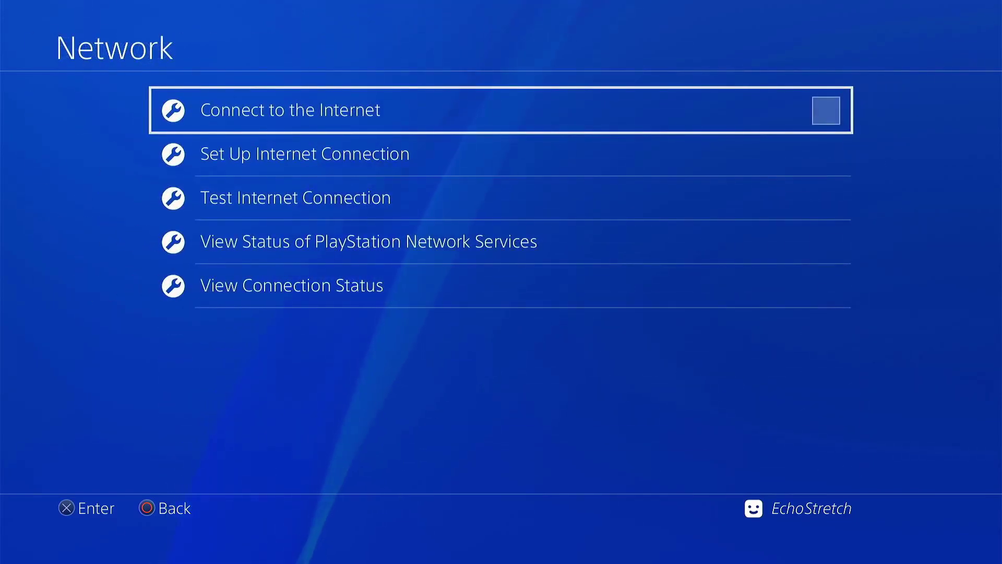
{"action": "key", "text": "Return"}
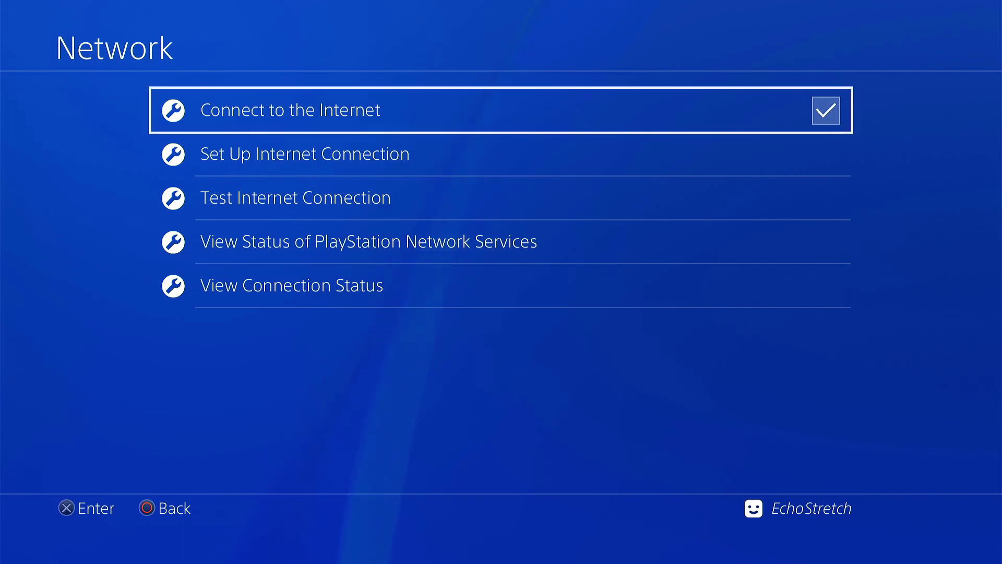
- Leave the settings and launch the Internet Browser from the home screen
{"action": "key", "text": "Escape"}
{"action": "key", "text": "Escape"}
{"action": "key", "text": "Down"}
{"action": "key", "text": "Right"}
{"action": "key", "text": "Return"}
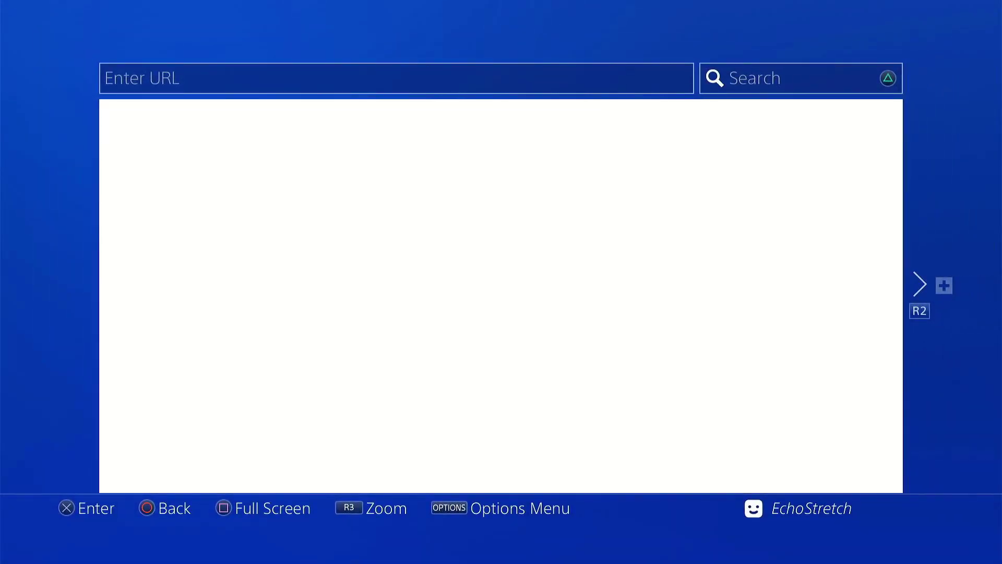
- Show the browser's Frequently Used Pages and delete all of them
{"action": "key", "text": "F3"}
{"action": "key", "text": "Down"}
{"action": "key", "text": "Down"}
{"action": "key", "text": "Down"}
{"action": "key", "text": "Down"}
{"action": "key", "text": "Down"}
{"action": "key", "text": "Down"}
{"action": "key", "text": "Return"}
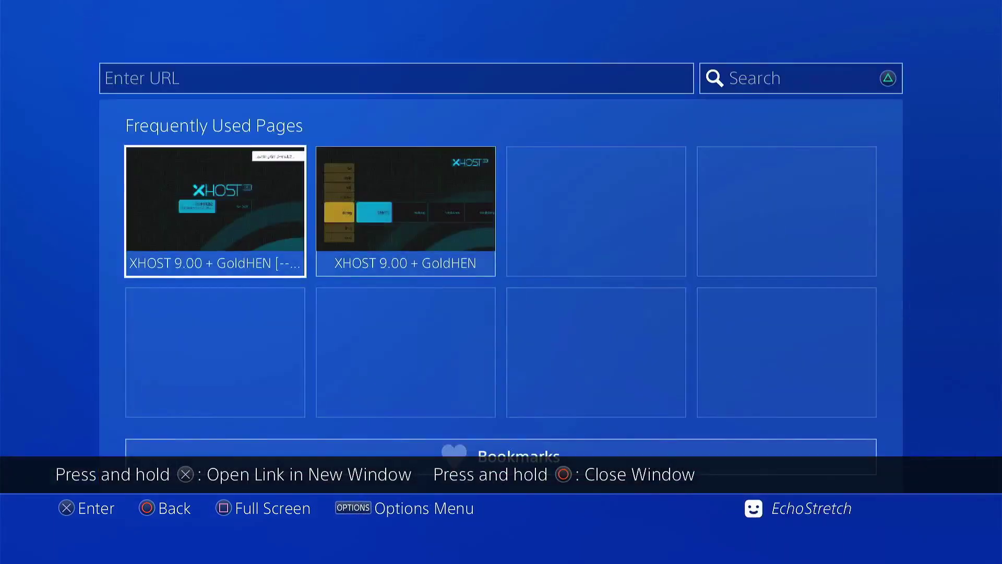
{"action": "key", "text": "Menu"}
{"action": "key", "text": "Down"}
{"action": "key", "text": "Return"}
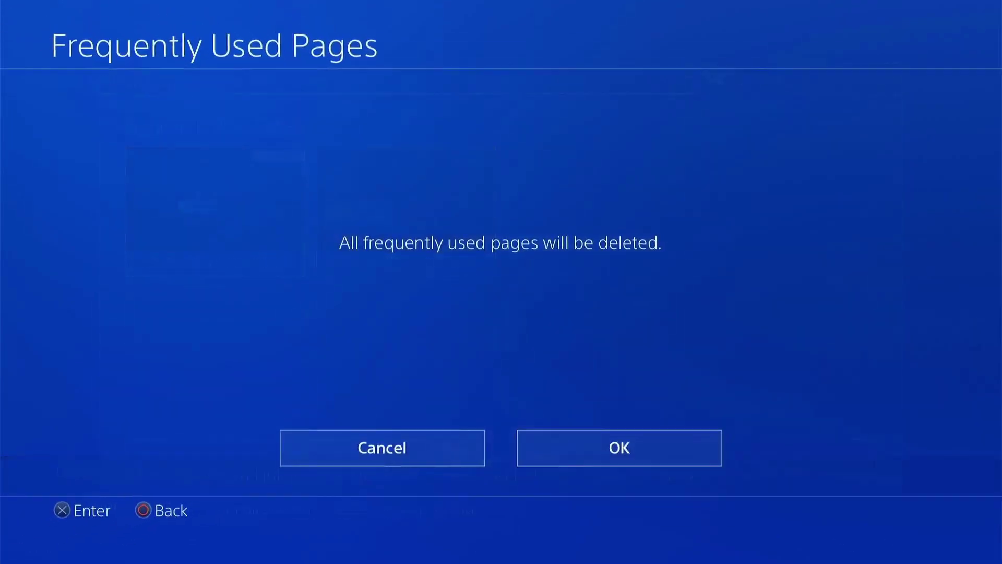
{"action": "key", "text": "Return"}
- Open the browser's Browsing History, clear all of its entries, and leave the list
{"action": "key", "text": "Menu"}
{"action": "key", "text": "Up"}
{"action": "key", "text": "Return"}
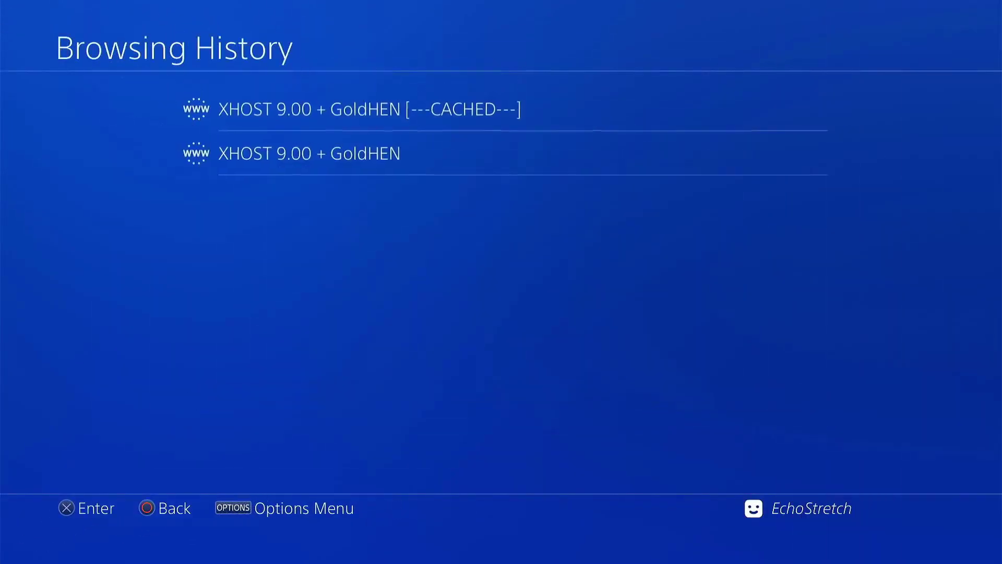
{"action": "key", "text": "Menu"}
{"action": "key", "text": "Return"}
- Delete all cookies through the browser's settings
{"action": "key", "text": "Return"}
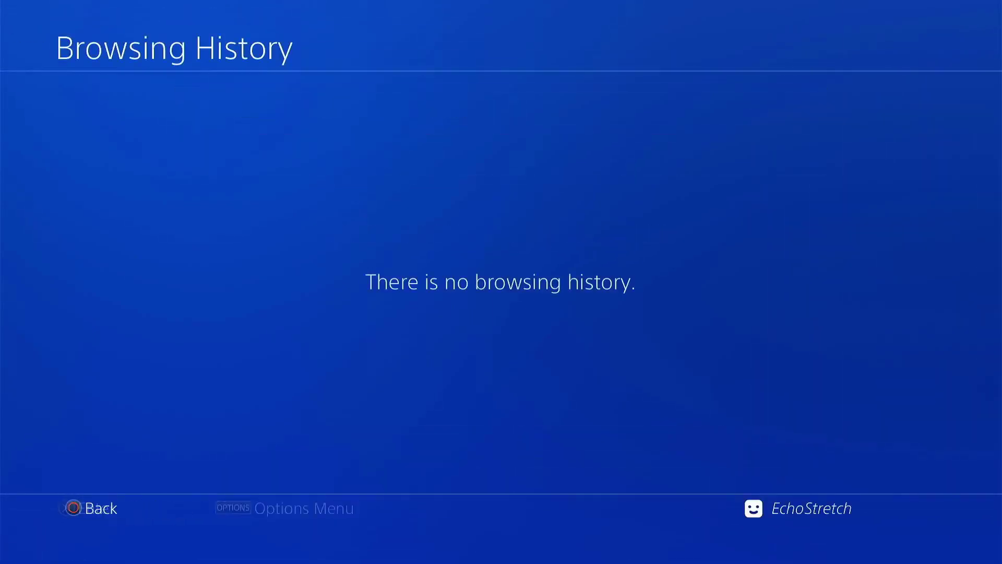
{"action": "key", "text": "Escape"}
{"action": "key", "text": "Menu"}
{"action": "key", "text": "Up"}
{"action": "key", "text": "Return"}
{"action": "key", "text": "Down"}
{"action": "key", "text": "Down"}
{"action": "key", "text": "Return"}
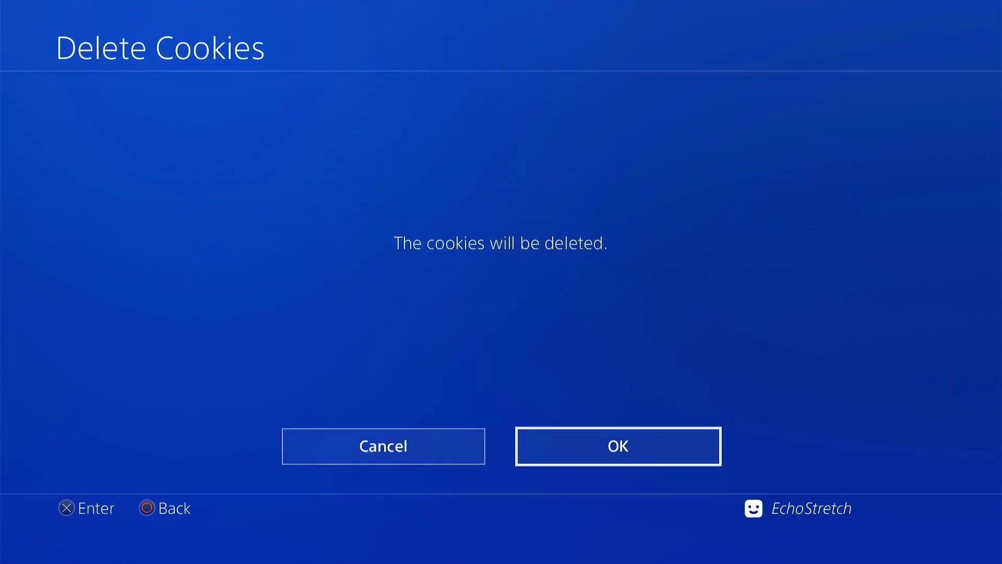
- Clear the stored website data in the browser's settings and return to the home screen
{"action": "key", "text": "Return"}
{"action": "key", "text": "Down"}
{"action": "key", "text": "Return"}
{"action": "key", "text": "Return"}
{"action": "key", "text": "Escape"}
{"action": "key", "text": "super"}
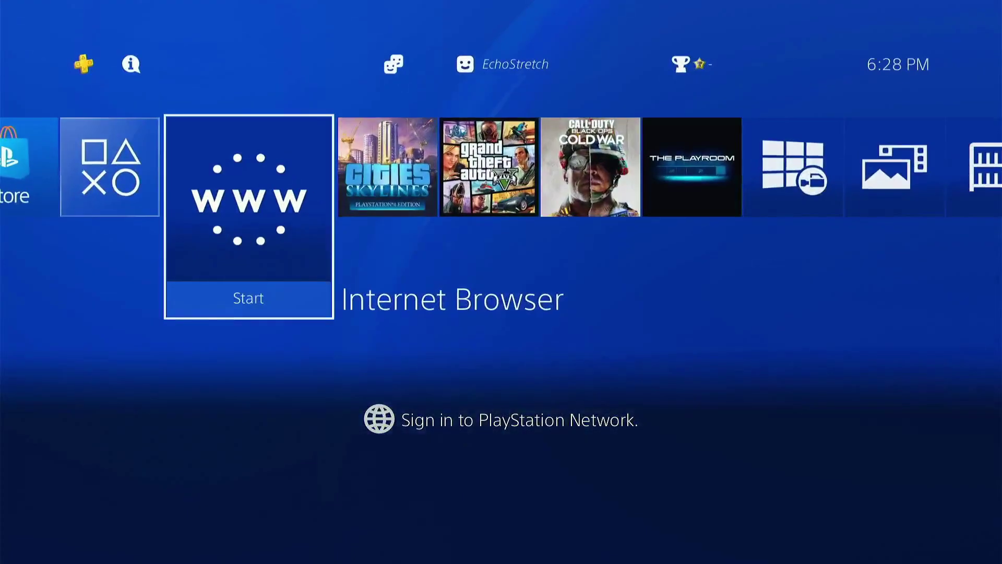
- Reopen the Internet Browser, show Frequently Used Pages, and open the Bookmarks list from there
{"action": "key", "text": "Return"}
{"action": "key", "text": "Menu"}
{"action": "key", "text": "Down"}
{"action": "key", "text": "Down"}
{"action": "key", "text": "Down"}
{"action": "key", "text": "Down"}
{"action": "key", "text": "Down"}
{"action": "key", "text": "Return"}
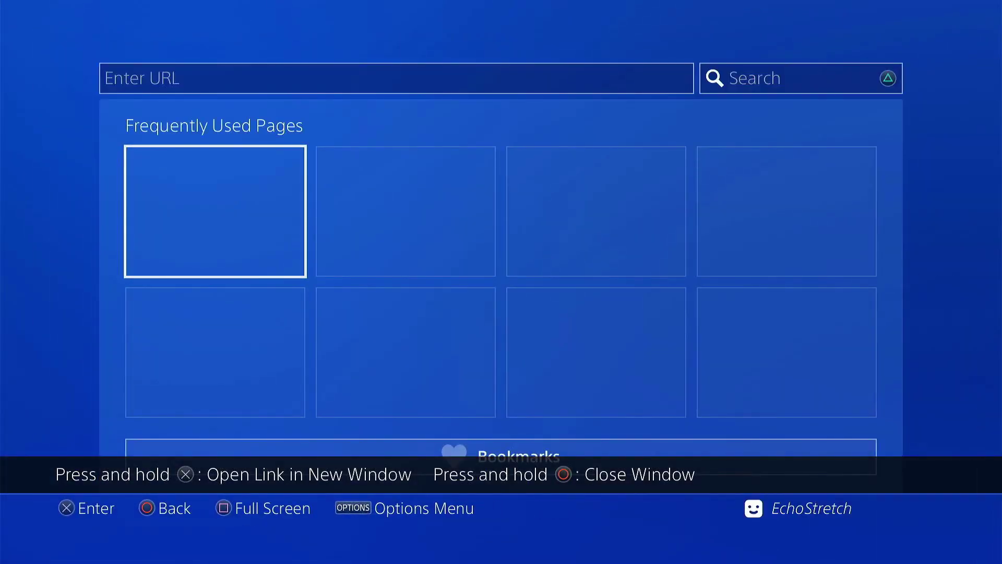
{"action": "key", "text": "Down"}
{"action": "key", "text": "Down"}
{"action": "key", "text": "Return"}
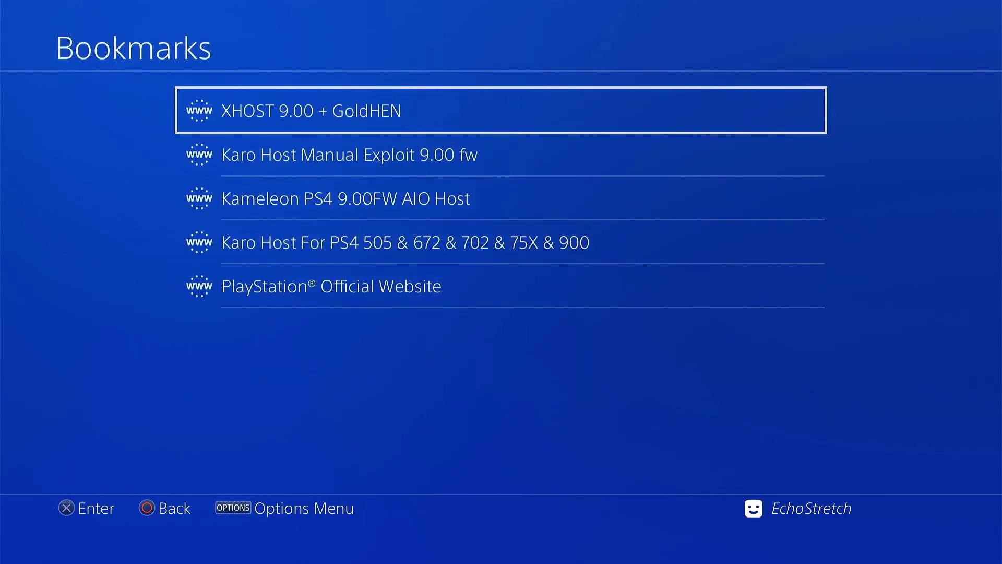
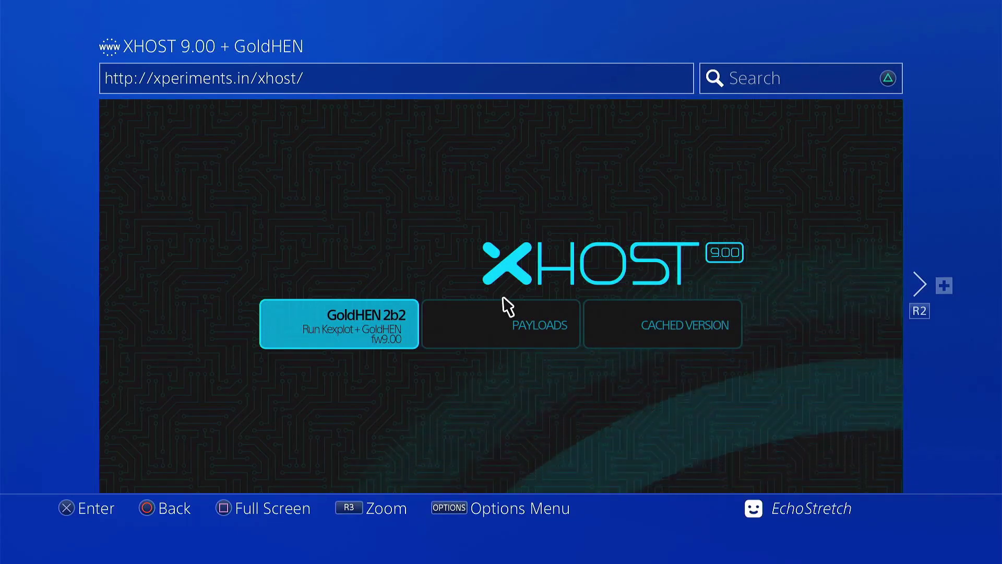
- Load the cached version of the XHOST 9.00 page, let caching complete, and return to the home screen
{"action": "key", "text": "Right"}
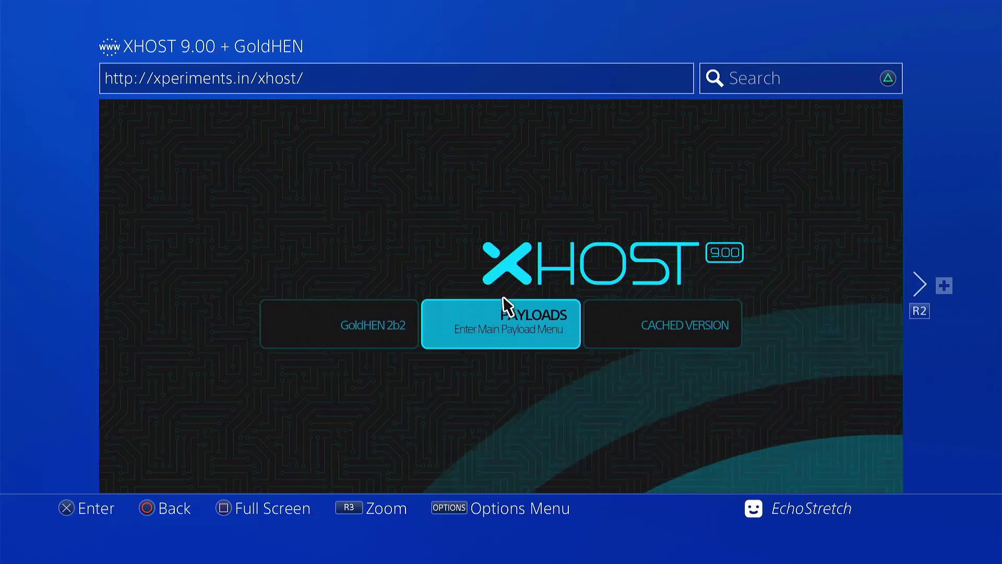
{"action": "key", "text": "Right"}
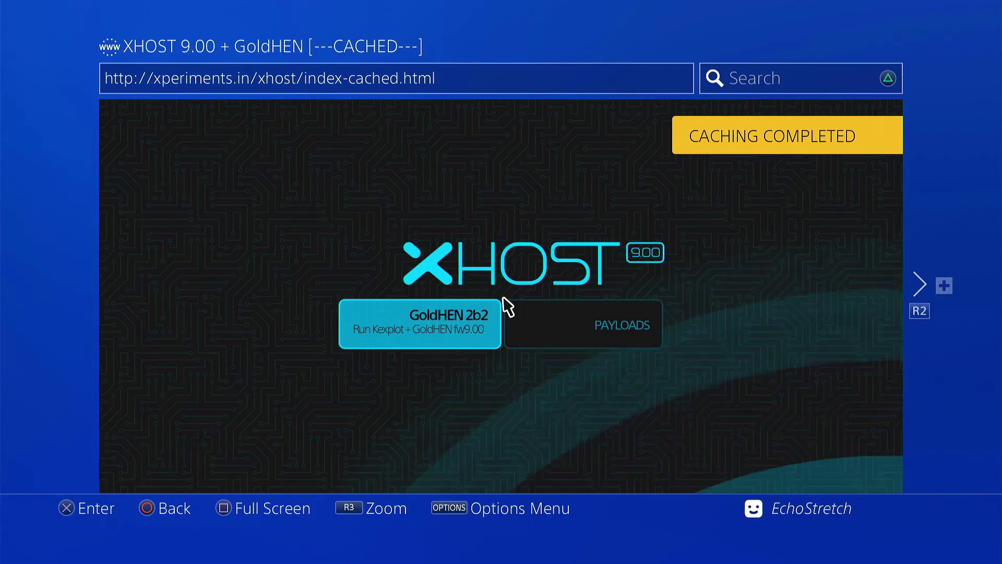
{"action": "key", "text": "Home"}
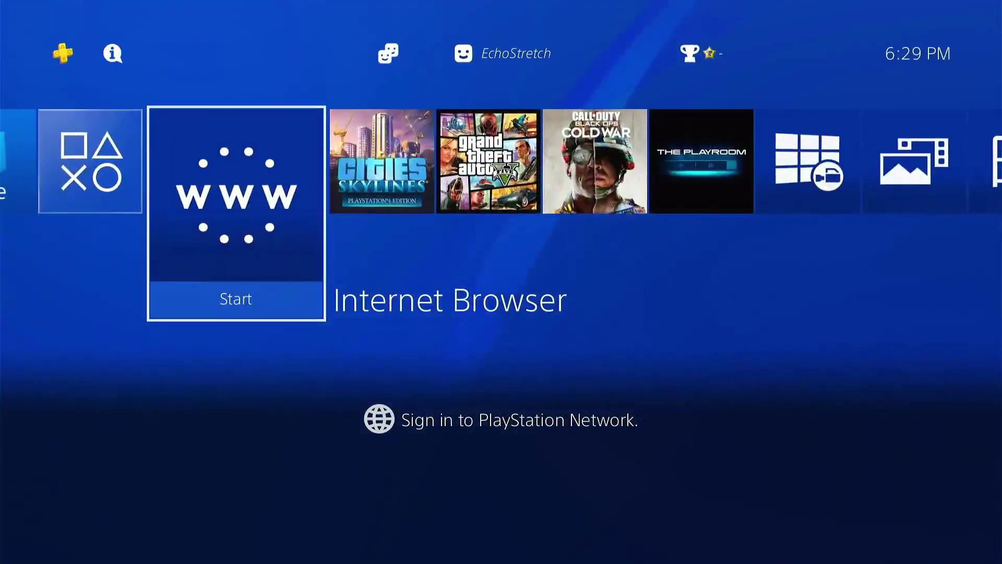
- Disable Connect to the Internet in the console's Network settings and go back to the home screen
{"action": "key", "text": "Up"}
{"action": "key", "text": "Return"}
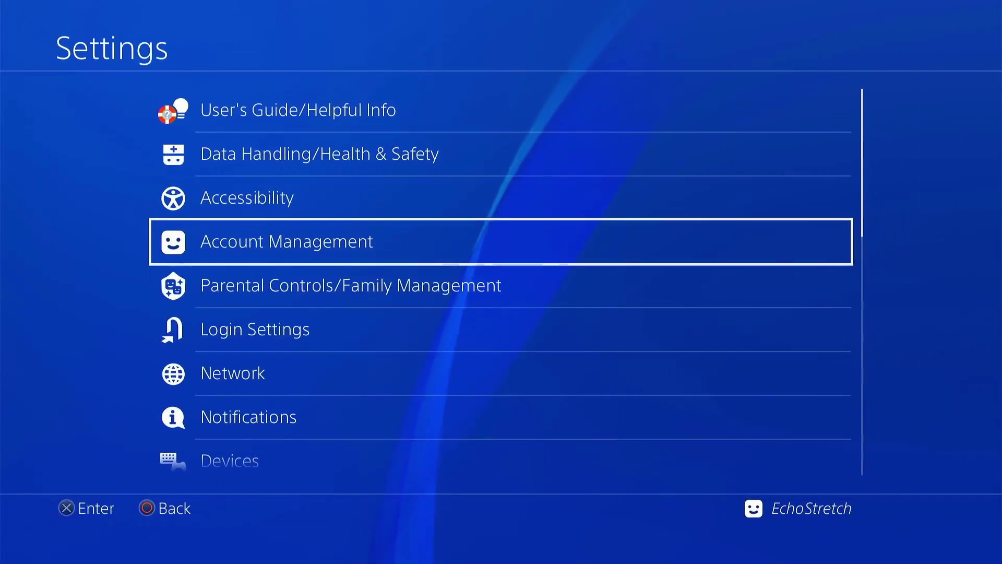
{"action": "key", "text": "Down"}
{"action": "key", "text": "Down"}
{"action": "key", "text": "Down"}
{"action": "key", "text": "Return"}
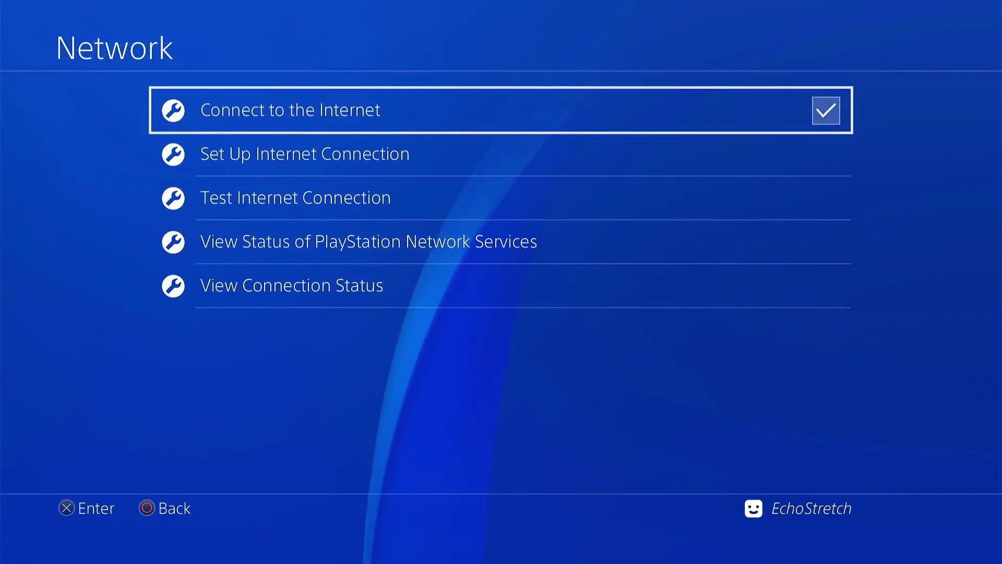
{"action": "key", "text": "Return"}
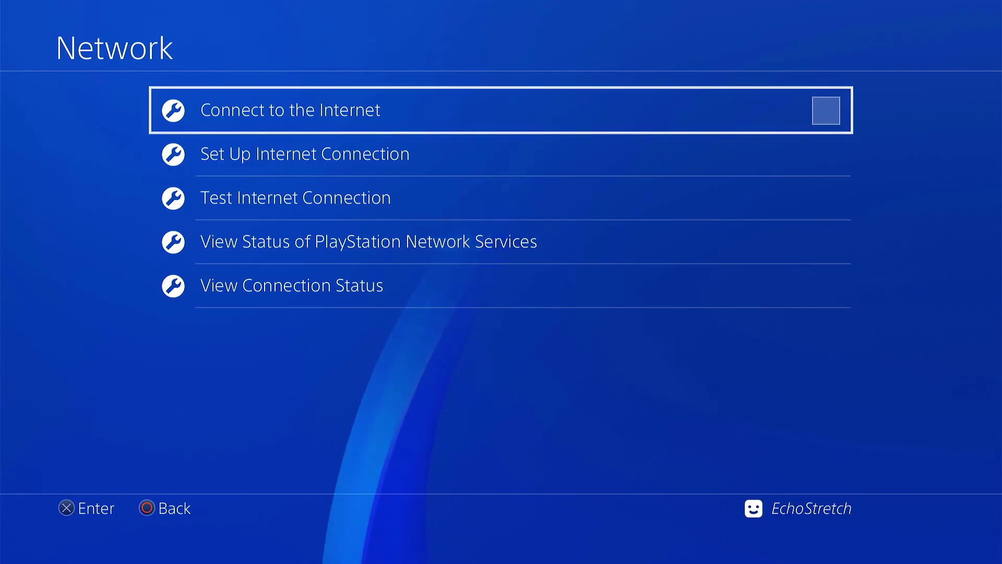
{"action": "key", "text": "Escape"}
{"action": "key", "text": "Escape"}
{"action": "key", "text": "Down"}
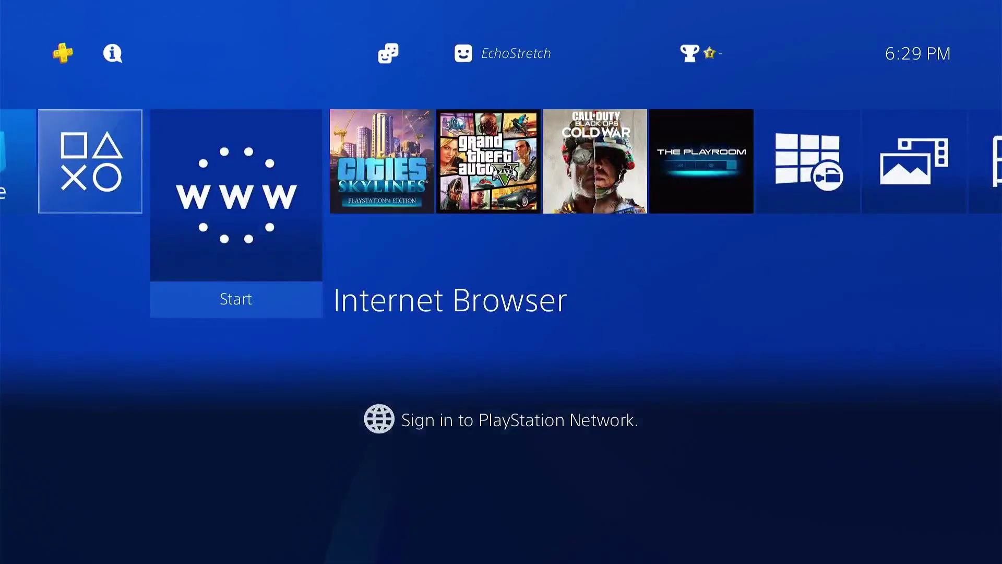
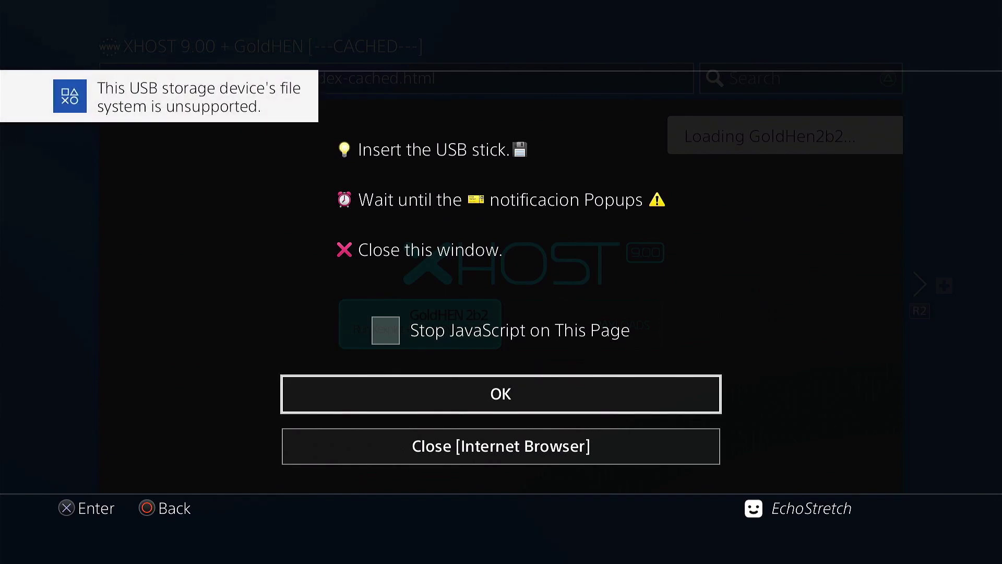
- Acknowledge the prompt to insert the USB stick so that the GoldHEN 2b2 jailbreak continues from the cached XHOST page
{"action": "key", "text": "Return"}
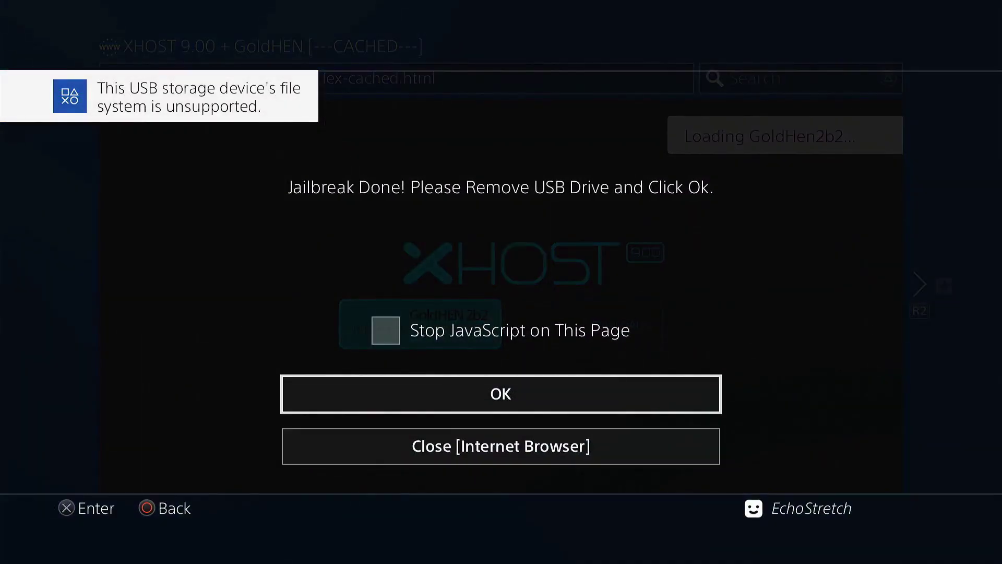
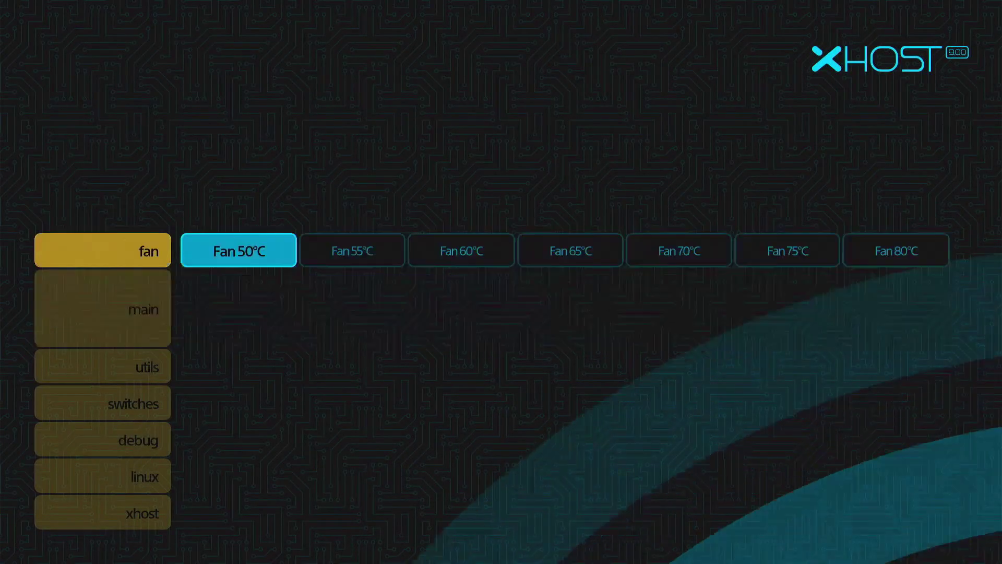
- Look through the XHOST payload categories down to xhost, and load the Orbis Toolbox payload from the utils category
{"action": "key", "text": "Down"}
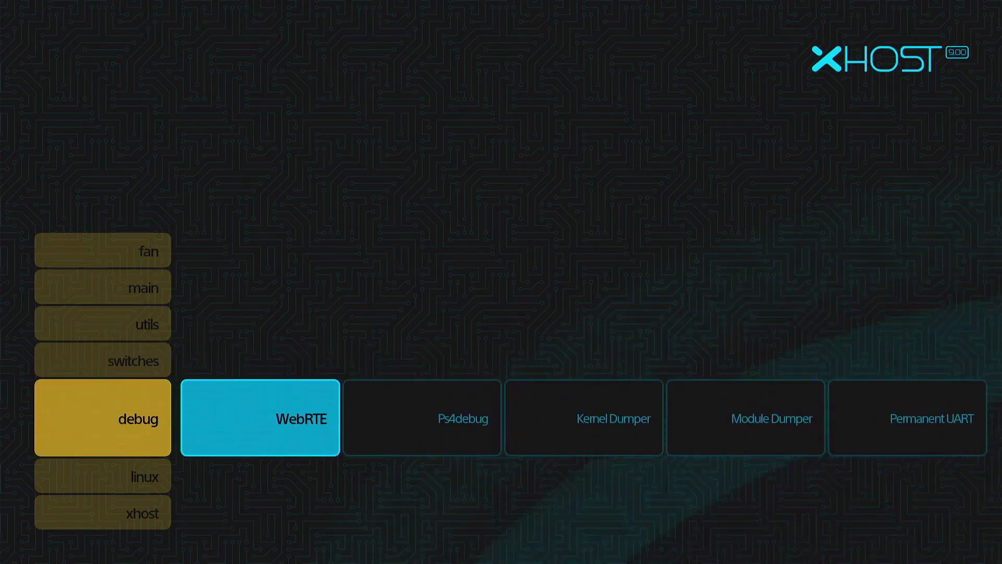
{"action": "key", "text": "Down"}
{"action": "key", "text": "Down"}
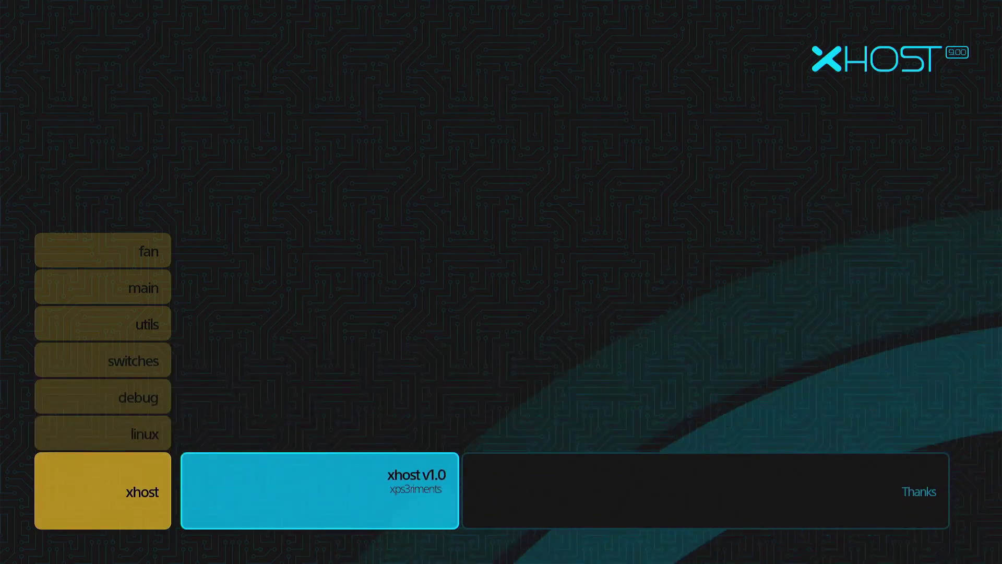
{"action": "key", "text": "Up"}
{"action": "key", "text": "Up"}
{"action": "key", "text": "Up"}
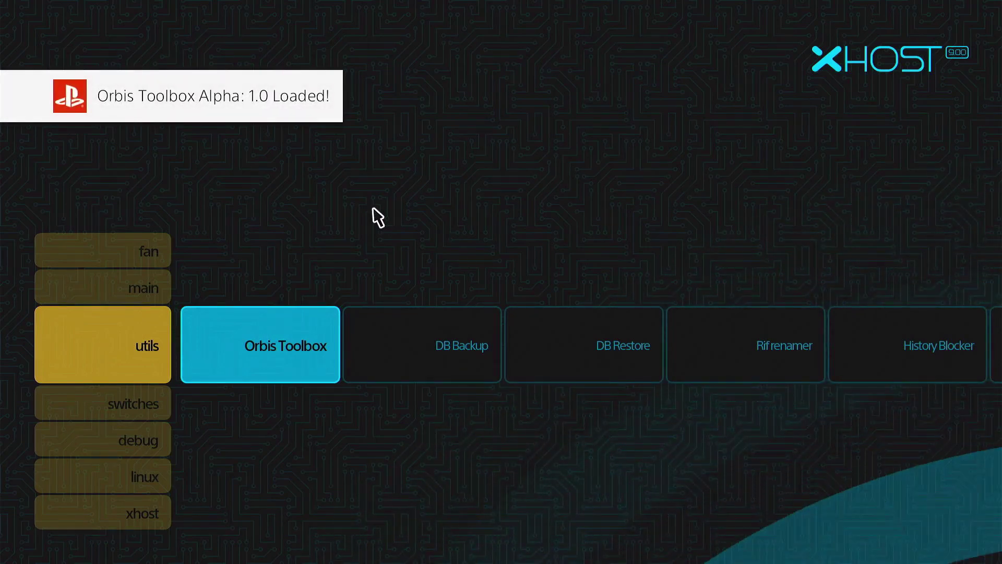
- Return to the PS4 home screen and open the console's Settings
{"action": "key", "text": "Home"}
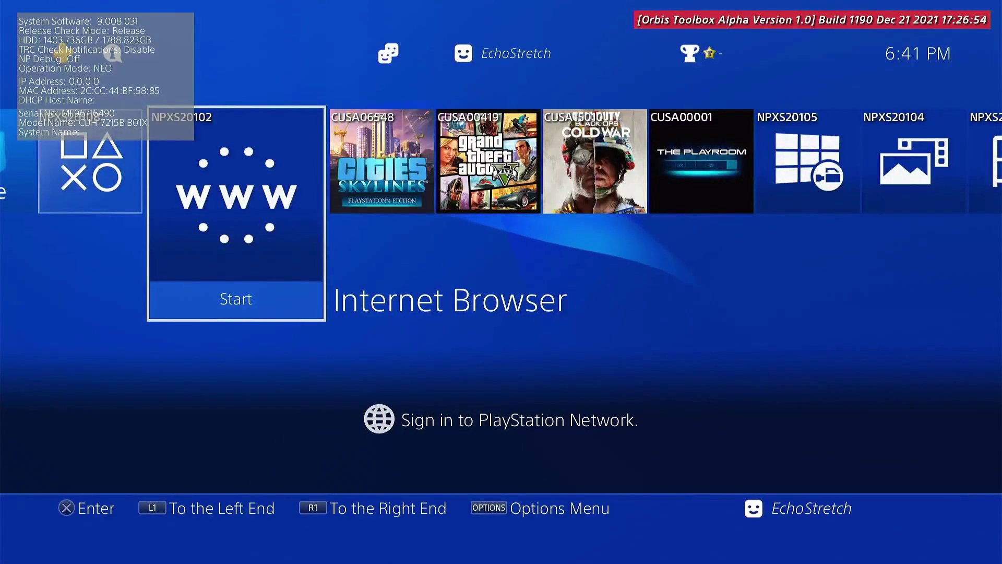
{"action": "key", "text": "Up"}
{"action": "key", "text": "Right"}
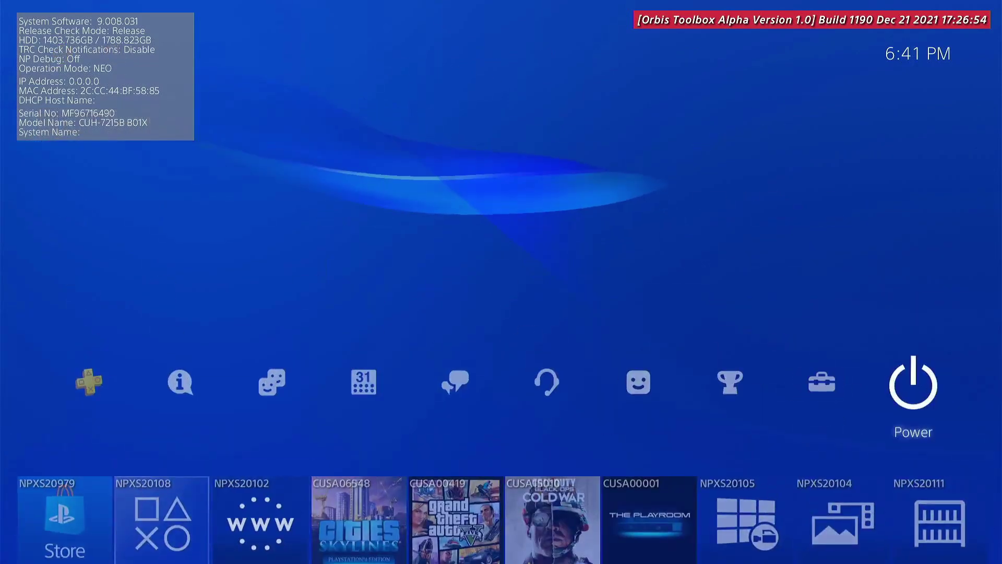
{"action": "key", "text": "Left"}
{"action": "key", "text": "Return"}
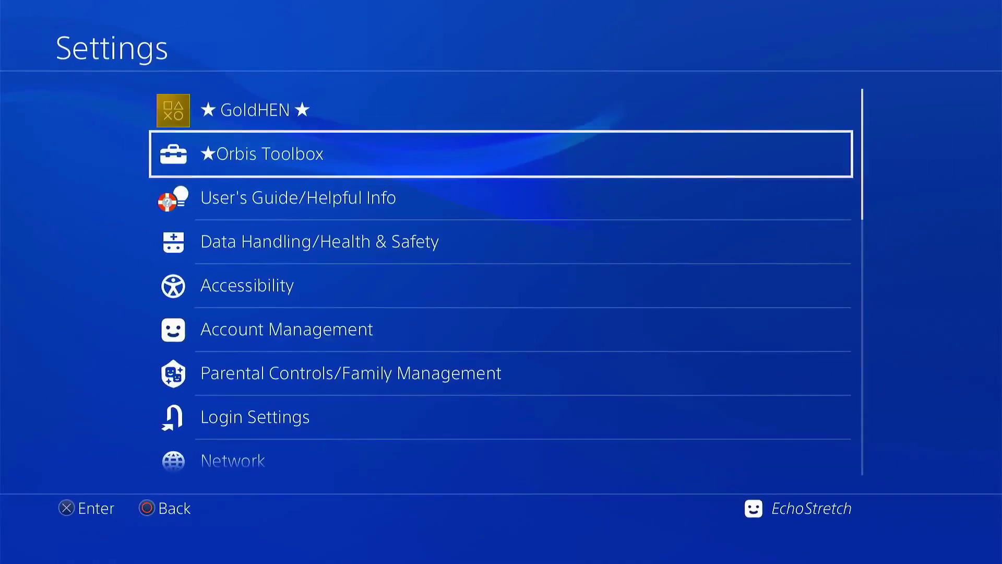
- Open Orbis Toolbox in the console settings, look over its entries and open Orbis Toolbox Settings
{"action": "key", "text": "Return"}
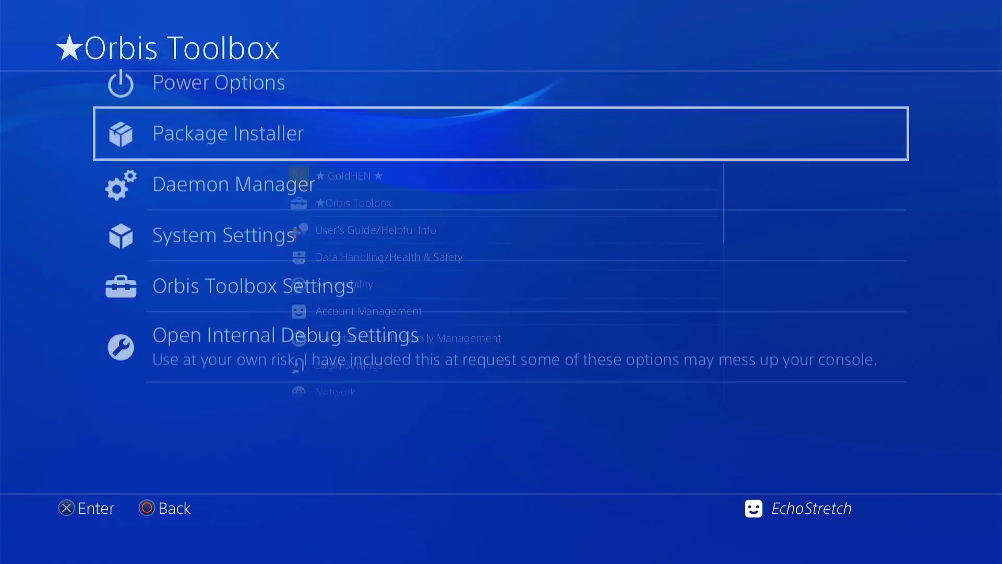
{"action": "key", "text": "Up"}
{"action": "key", "text": "Down"}
{"action": "key", "text": "Down"}
{"action": "key", "text": "Down"}
{"action": "key", "text": "Down"}
{"action": "key", "text": "Down"}
{"action": "key", "text": "Up"}
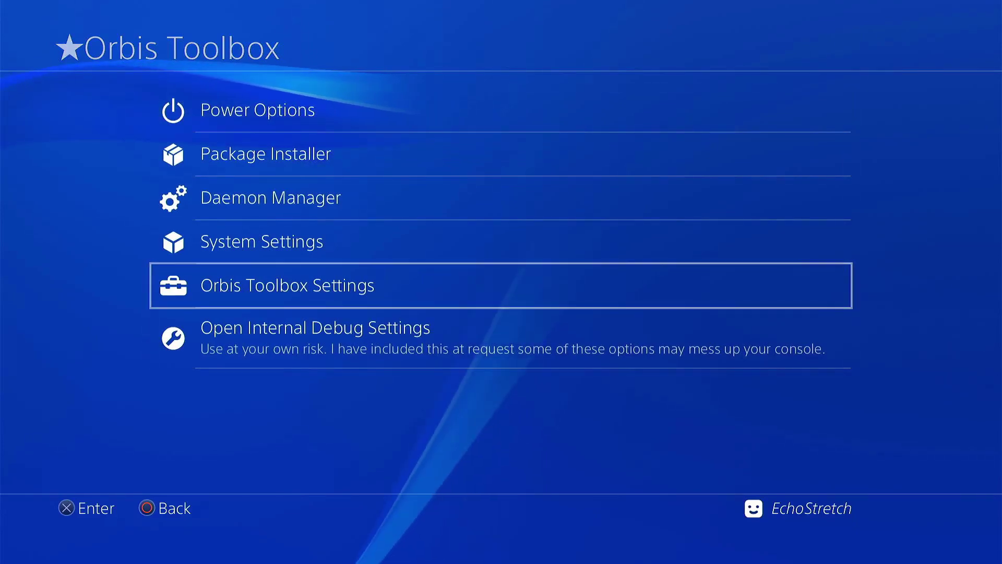
{"action": "key", "text": "Return"}
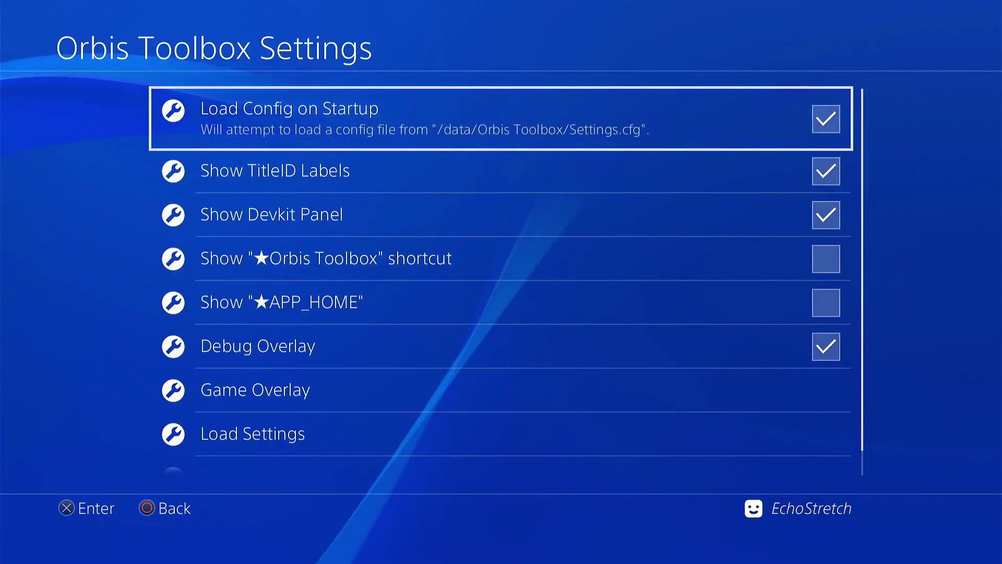